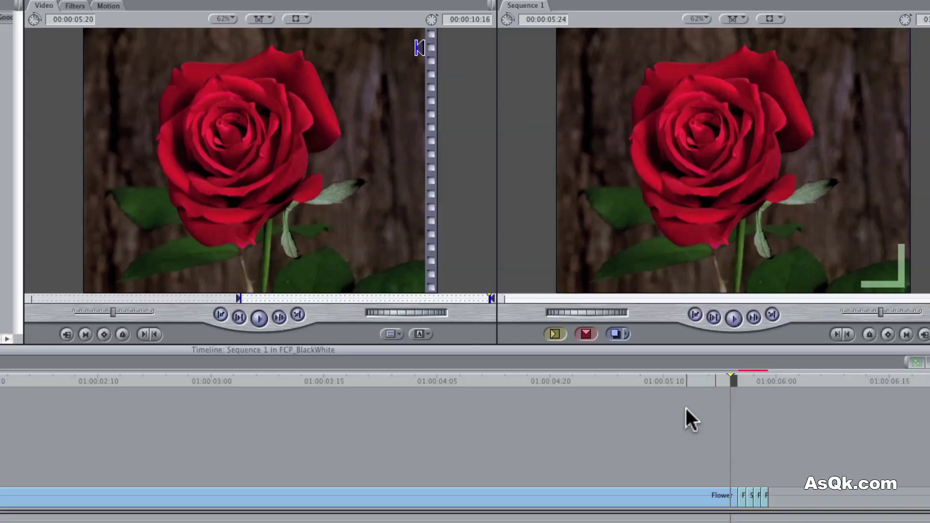
Preview the example rose clips, then delete the short demo clips after Flower.
key("Right")
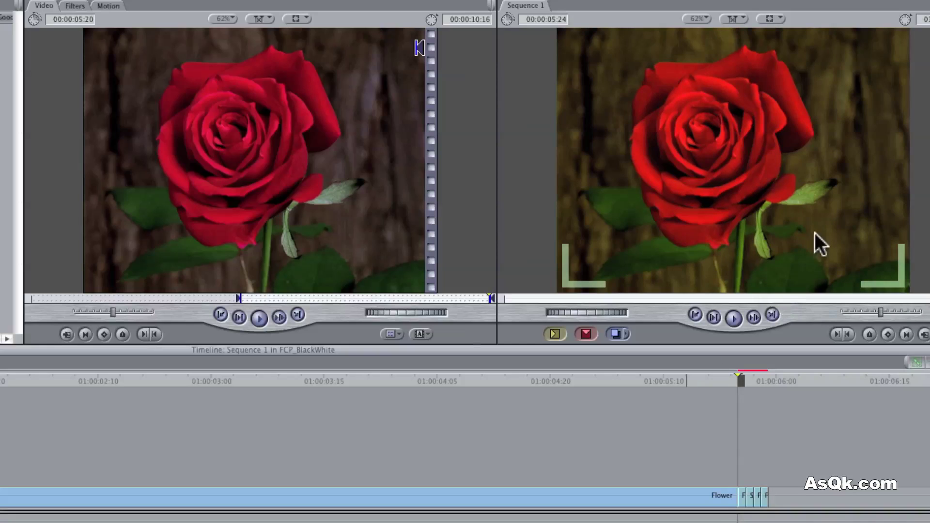
key("Right")
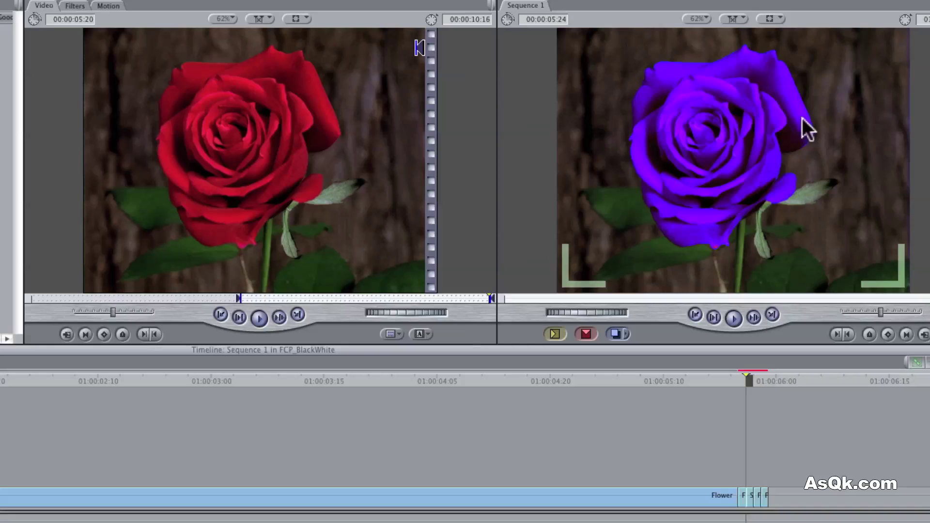
key("Right")
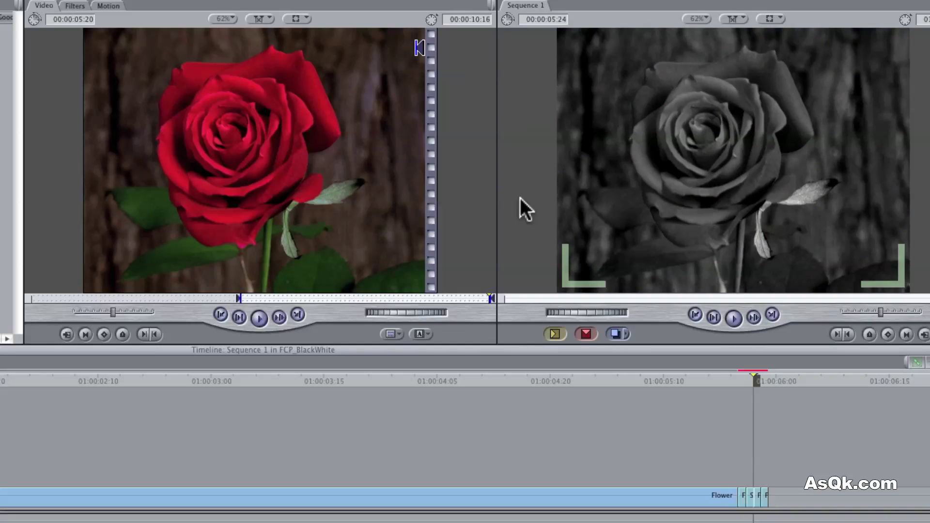
key("Right")
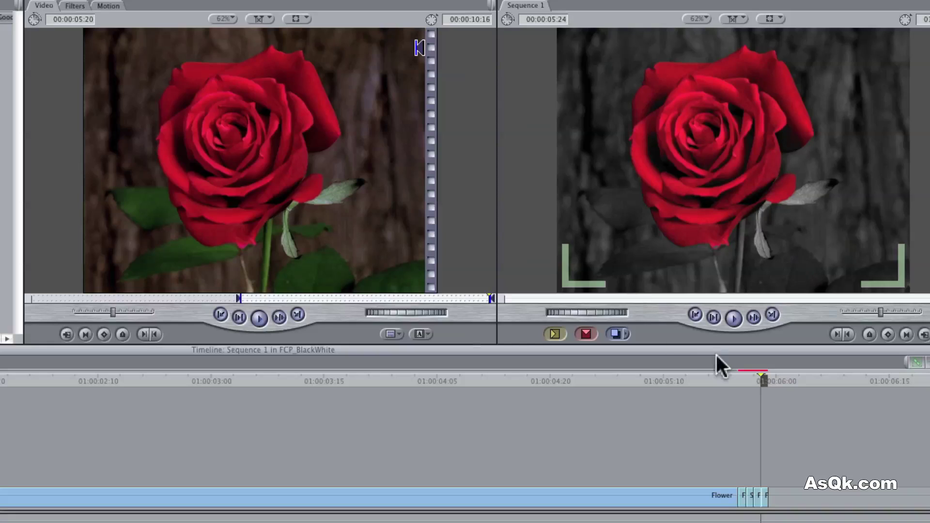
left_click_drag(737, 436, 790, 497)
key("Delete")
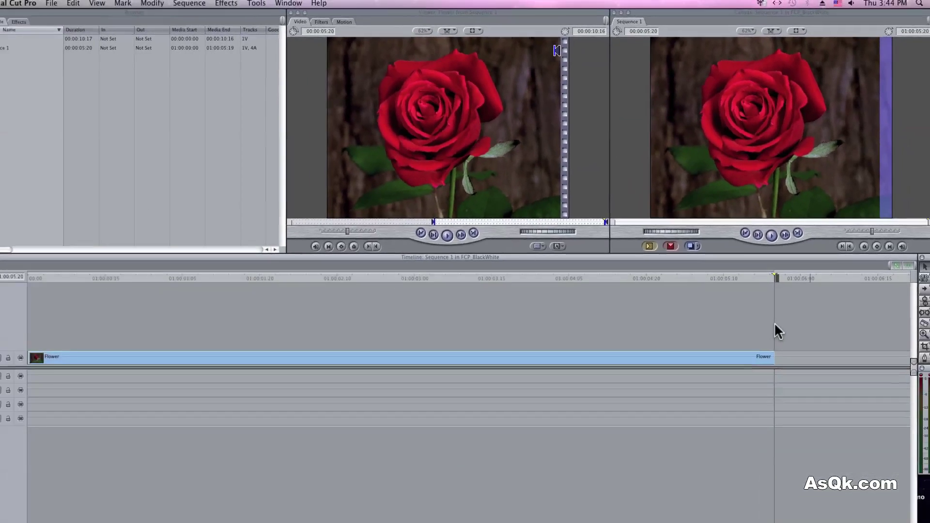
Replay the sequence, then drag Color Corrector 3-way from Video Filters > Color Correction onto Flower.
key("Home")
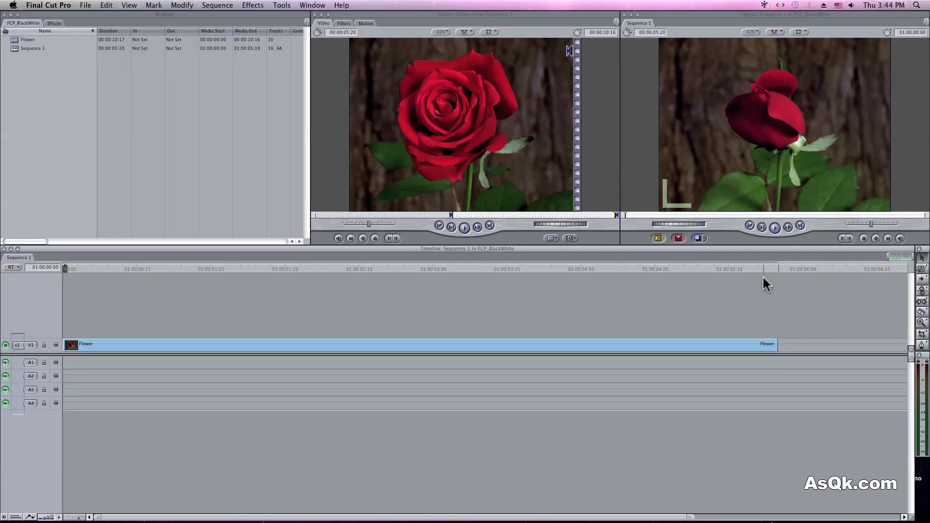
left_click(774, 228)
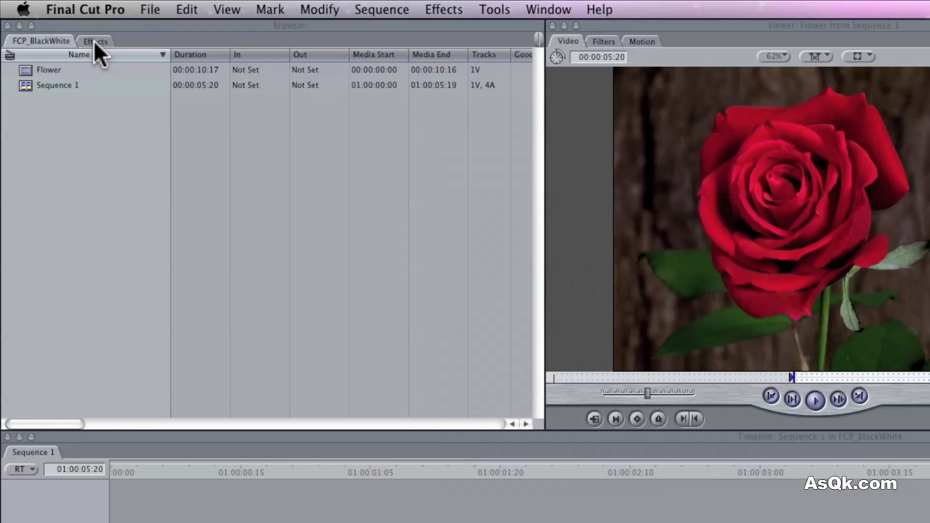
left_click(94, 40)
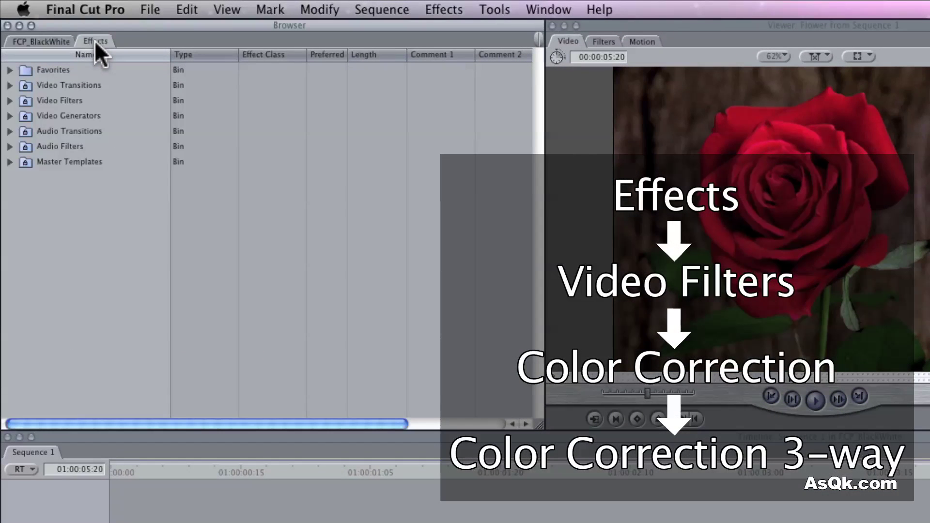
left_click(10, 100)
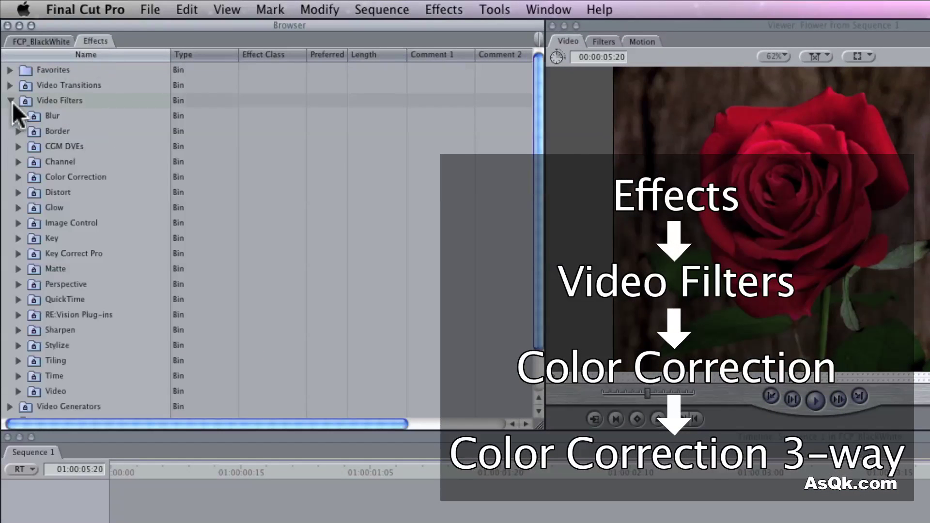
left_click(17, 176)
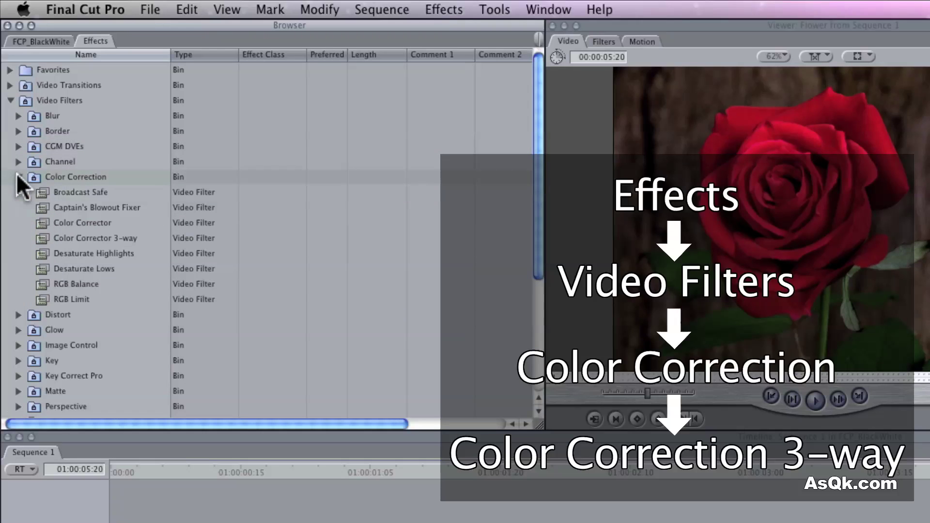
left_click(48, 236)
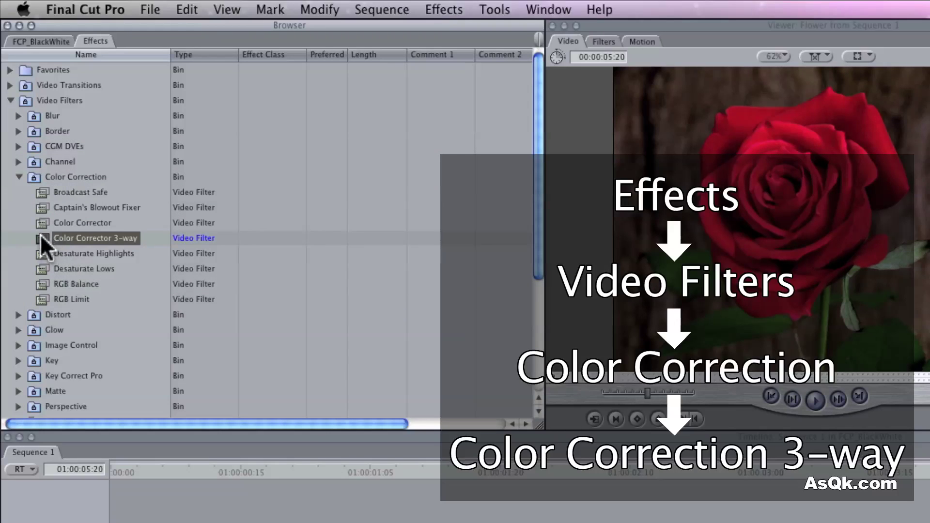
left_click_drag(42, 234, 248, 295)
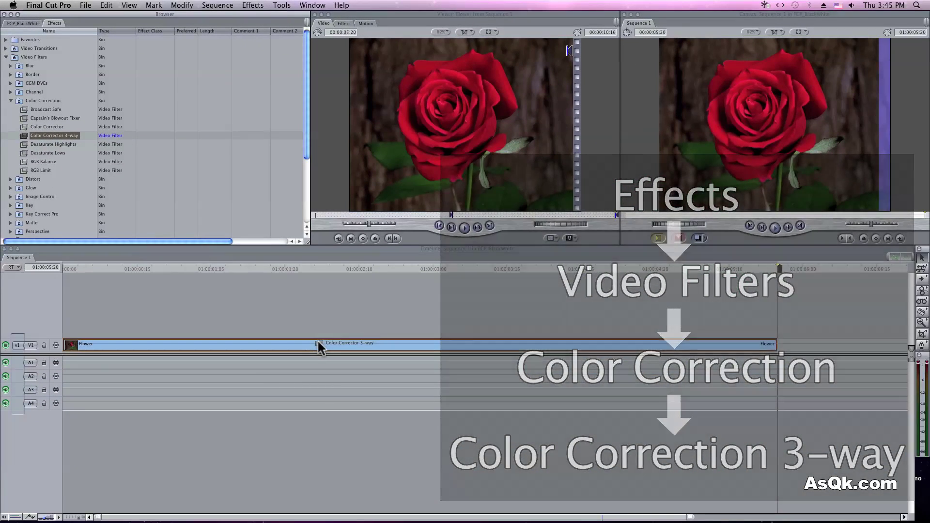
left_click_drag(248, 295, 318, 342)
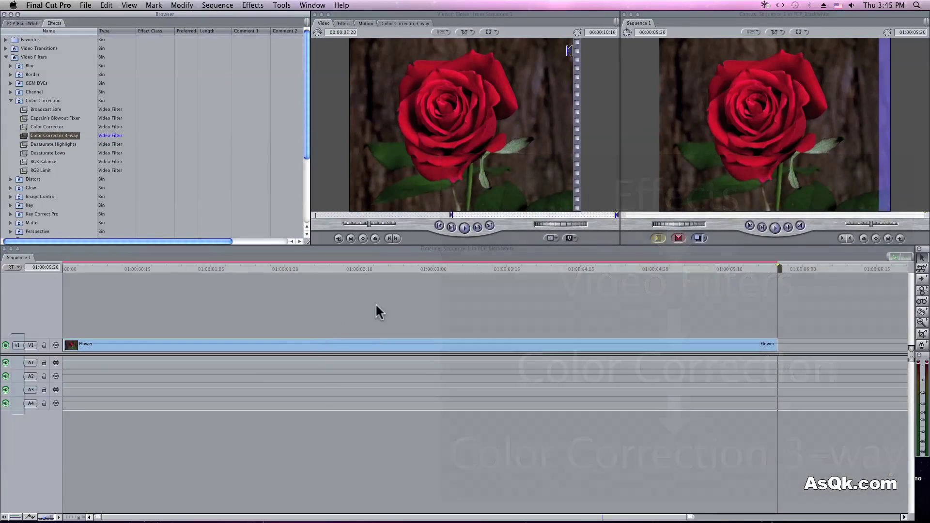
Select the Flower clip and show its Color Corrector 3-way tab in the Viewer.
left_click(468, 345)
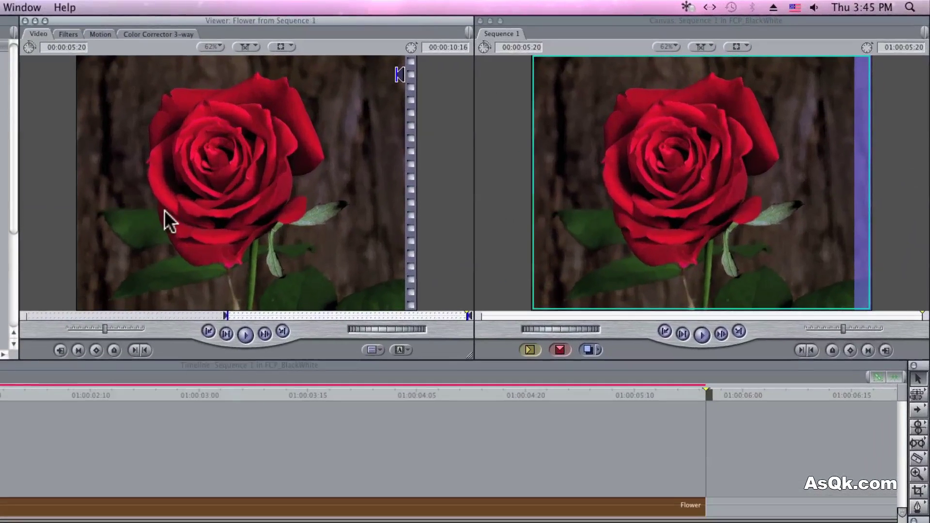
left_click(151, 33)
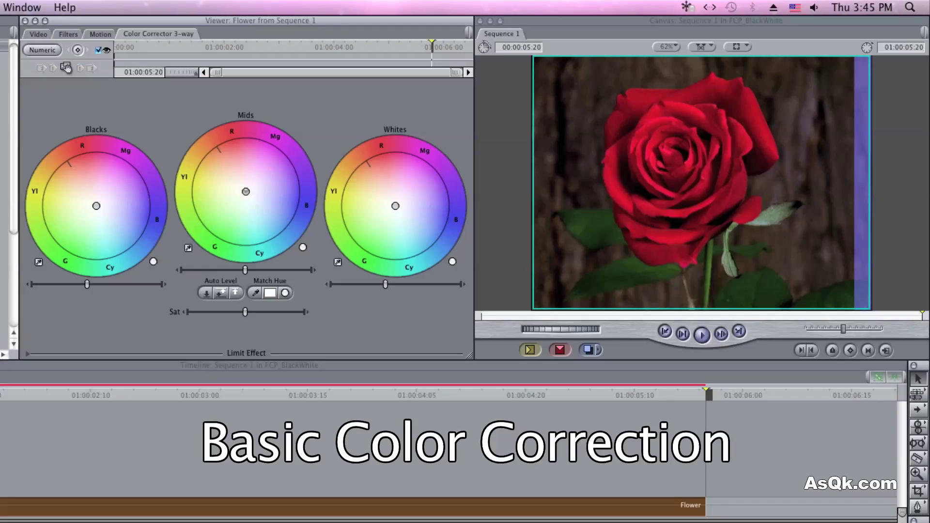
Shift the Mids balance toward yellow-red, then reset it to neutral.
left_click_drag(246, 191, 218, 183)
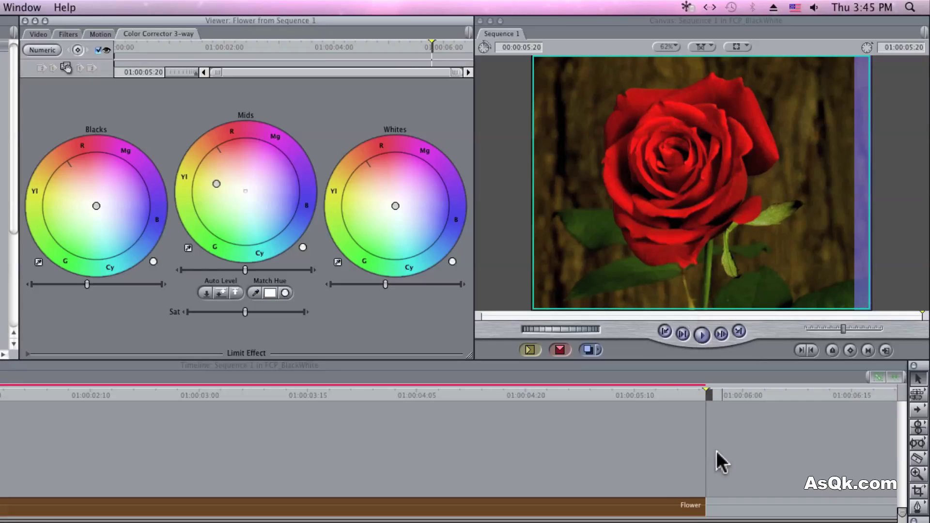
left_click(671, 436)
key("Left")
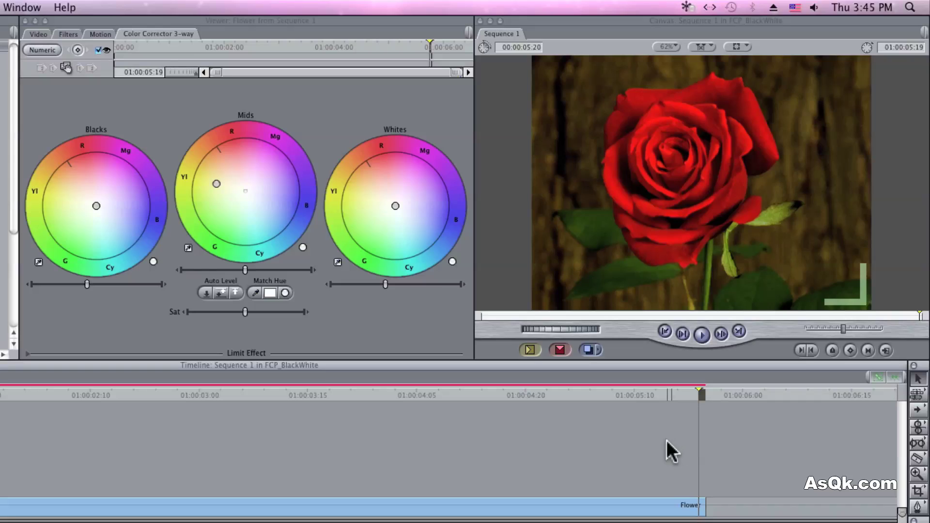
key("Left")
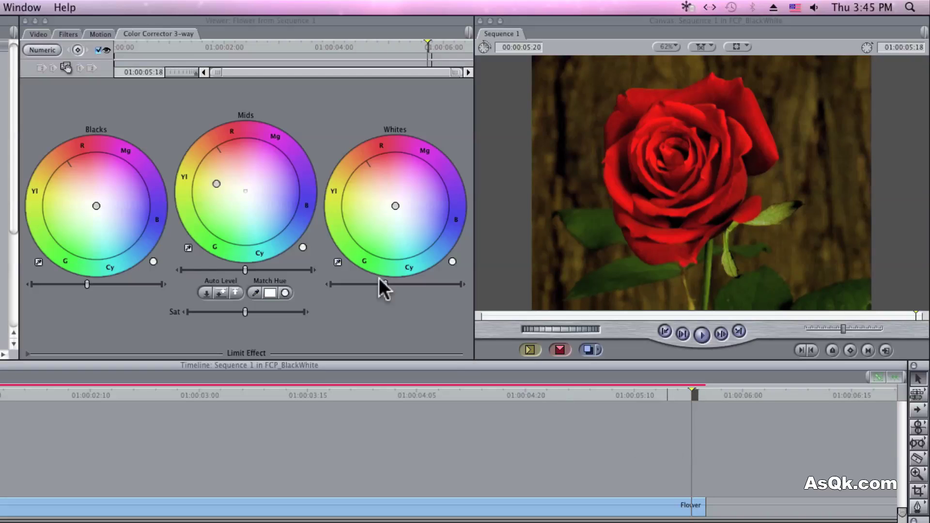
mouse_move(217, 183)
left_mouse_down()
mouse_move(284, 202)
mouse_move(271, 200)
left_mouse_up()
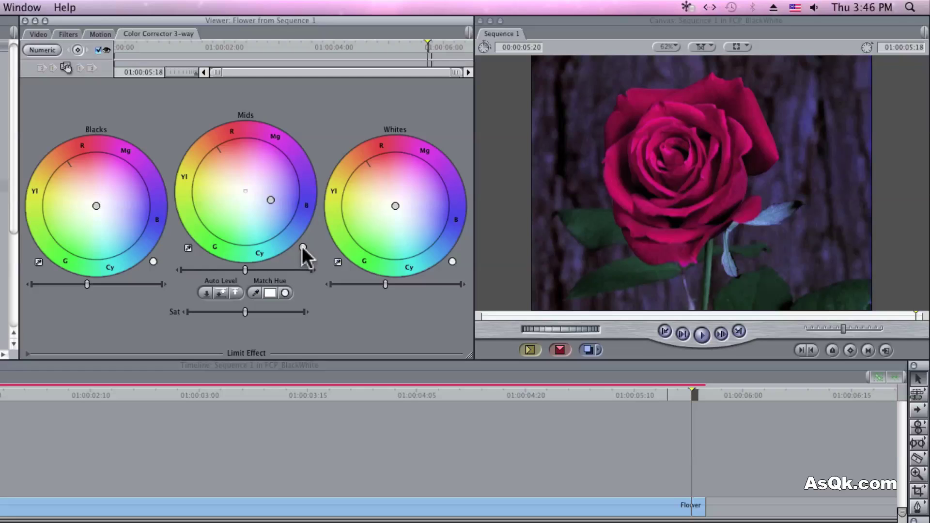
left_click(301, 247)
Push the Blacks and Whites balance pucks off neutral, then reset both.
left_click_drag(97, 206, 69, 213)
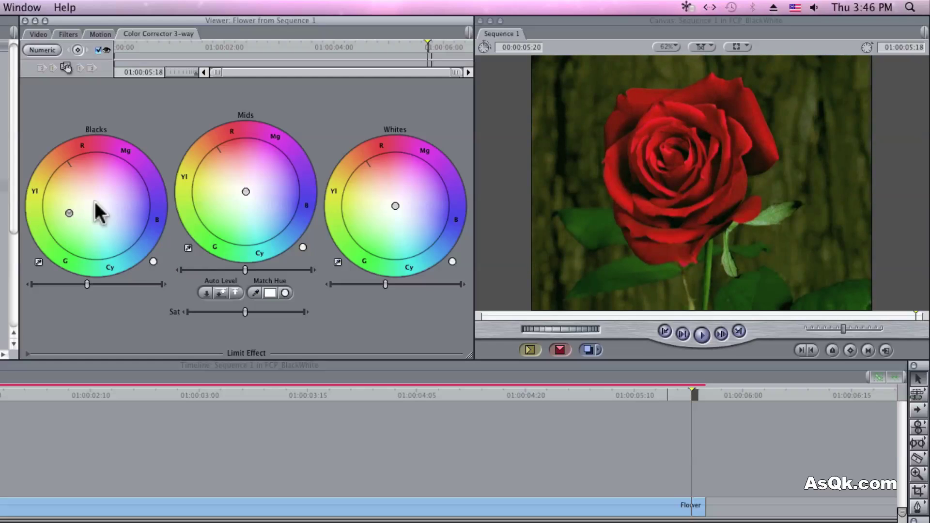
left_click_drag(398, 205, 419, 207)
left_click(452, 262)
left_click(153, 261)
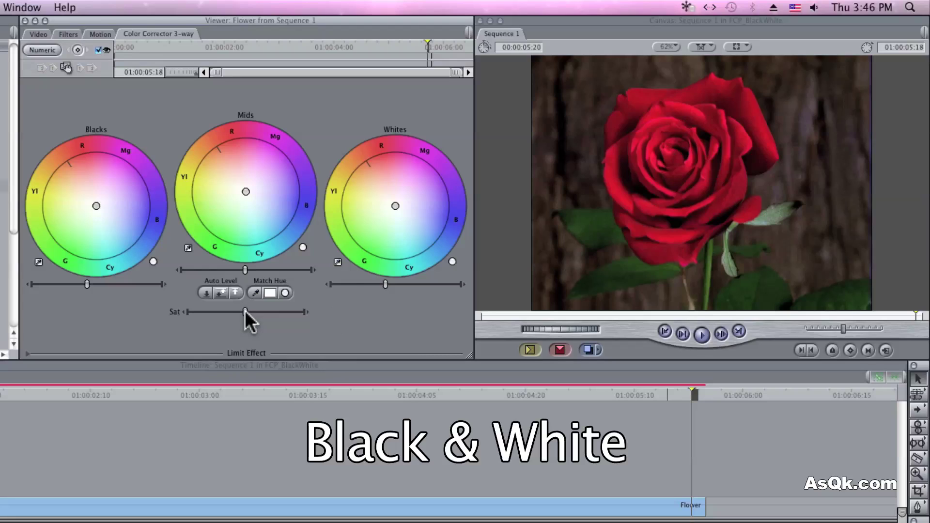
Drain Sat fully, tweak Blacks, Mids and Whites levels, then restore Sat to centre.
left_click_drag(244, 313, 168, 311)
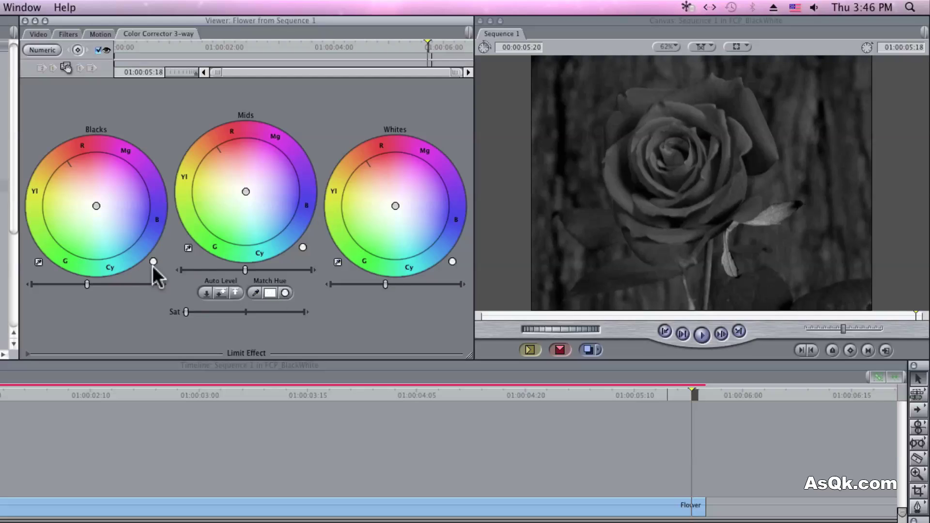
left_click_drag(87, 284, 83, 285)
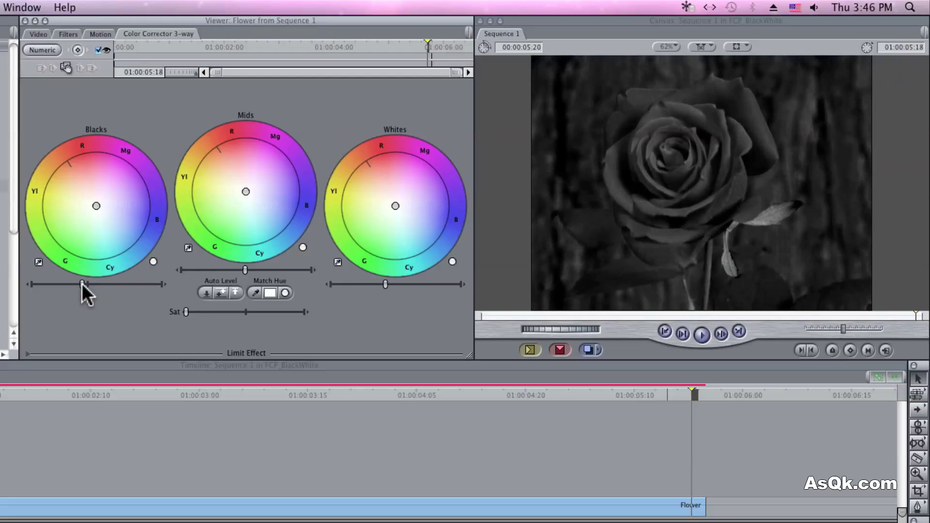
left_click_drag(393, 283, 401, 283)
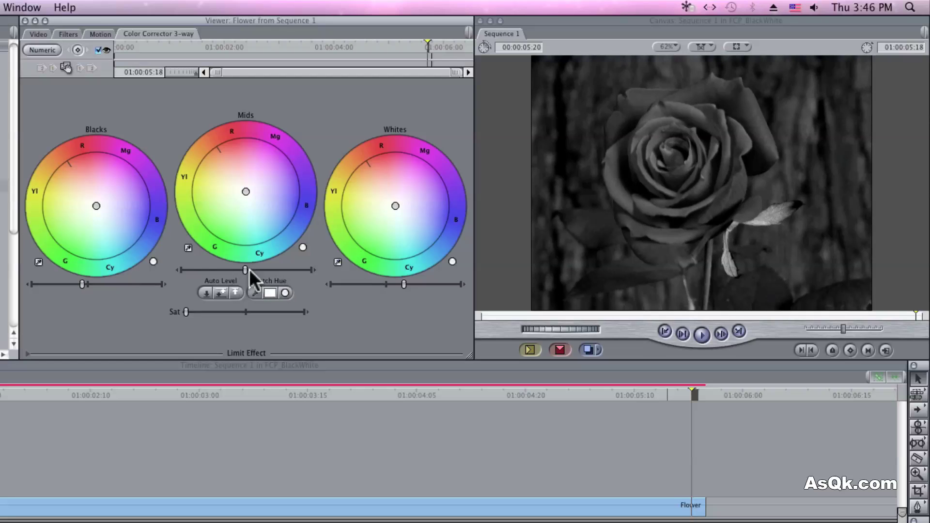
mouse_move(249, 270)
left_mouse_down()
mouse_move(230, 268)
mouse_move(262, 269)
mouse_move(245, 270)
left_mouse_up()
left_click_drag(82, 284, 87, 284)
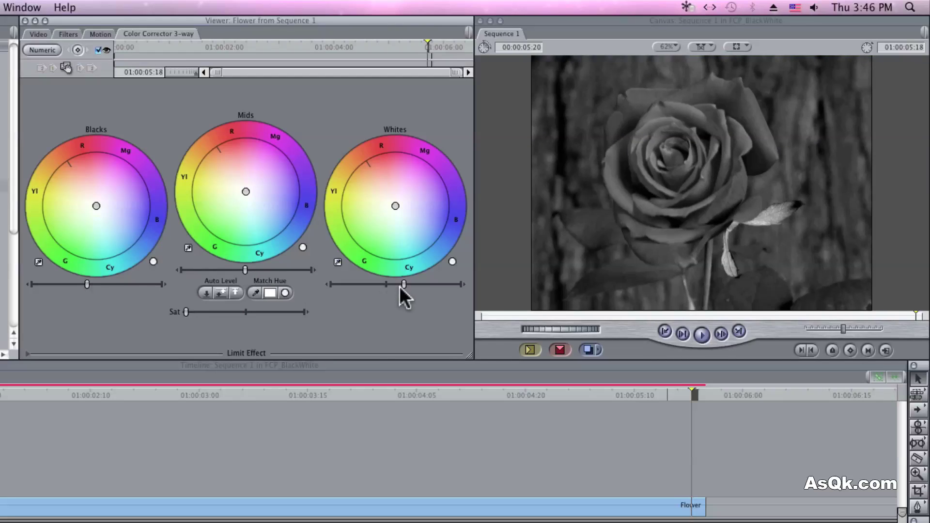
left_click_drag(404, 283, 386, 284)
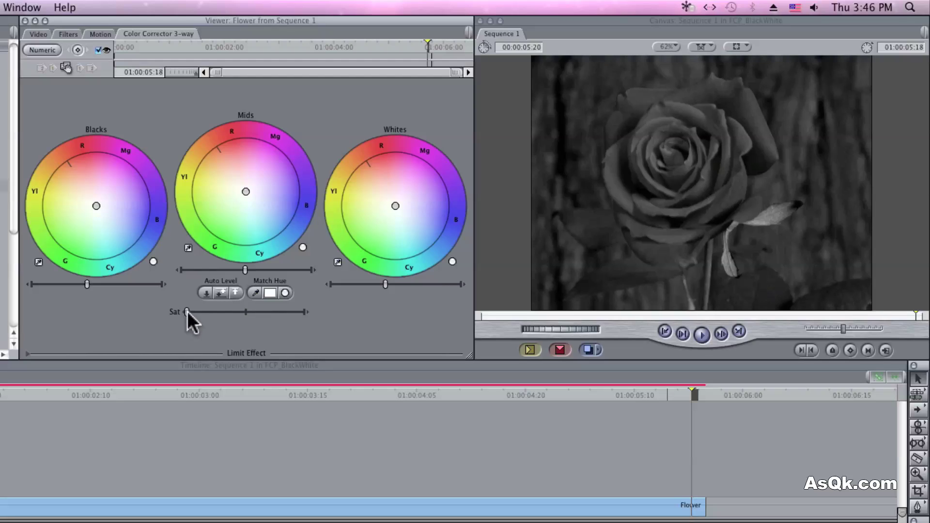
left_click_drag(187, 312, 205, 313)
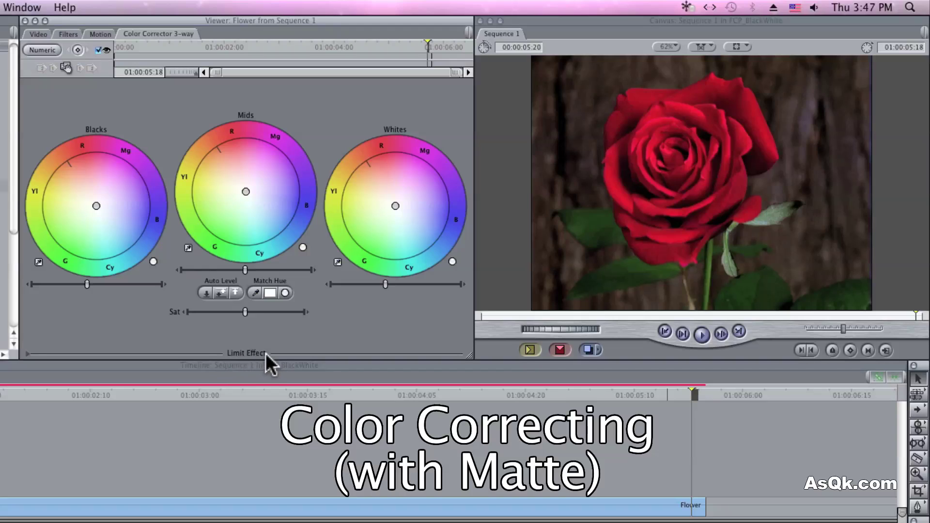
Expand the Limit Effect section to reveal its hue, Sat and Luma range controls.
left_click(26, 354)
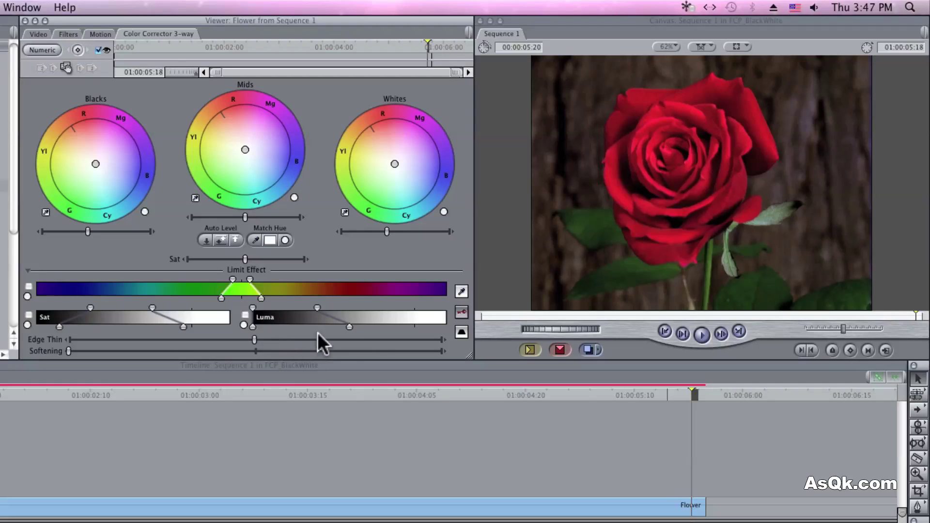
Sample a red rose petal with the Limit Effect Select Color eyedropper.
left_click(463, 290)
left_click(680, 103)
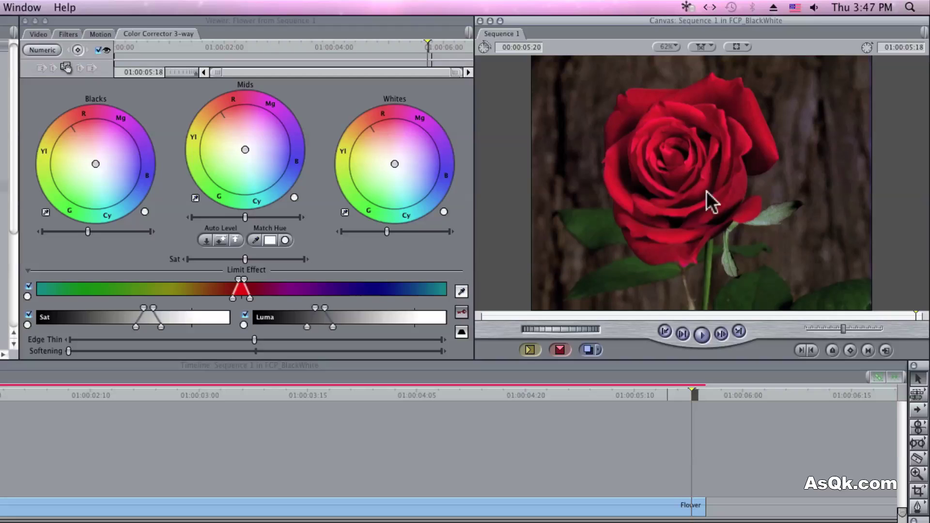
Check the matte, tint the keyed red areas toward blue, then view the matte again.
left_click(463, 314)
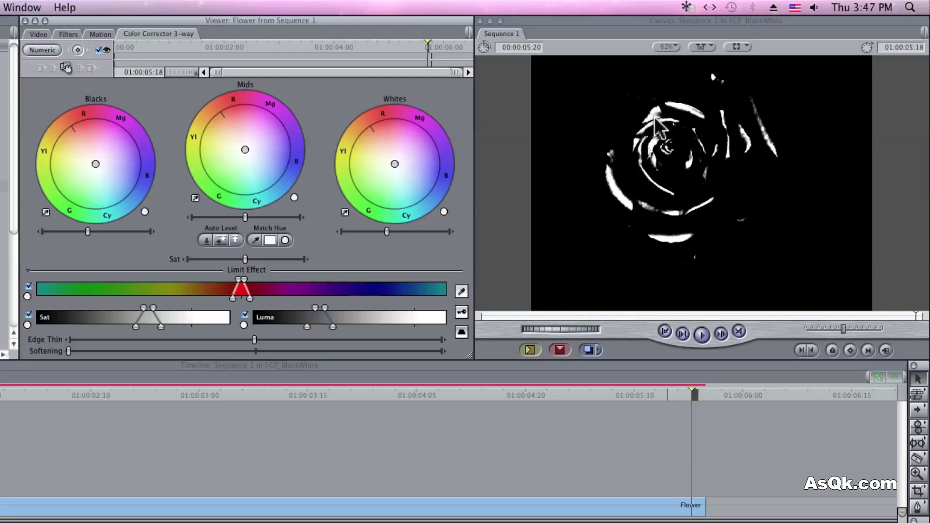
left_click(462, 313)
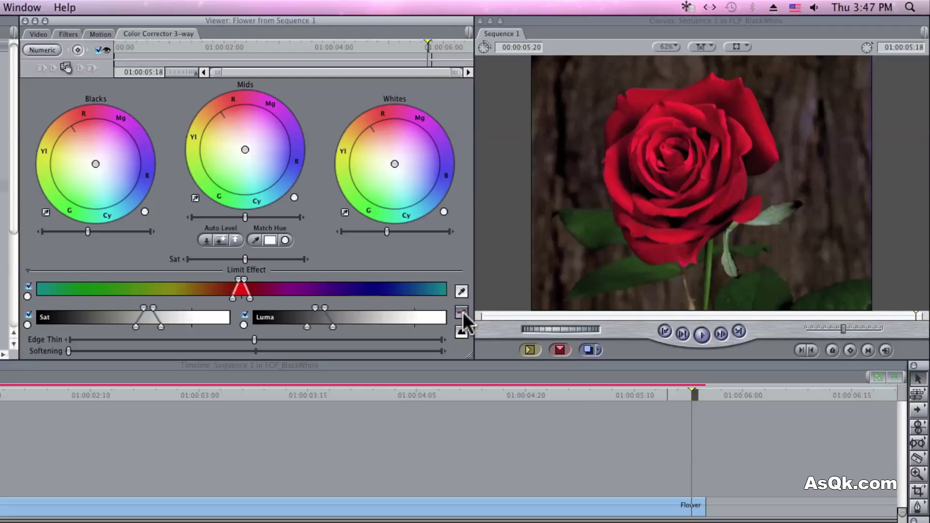
left_click_drag(245, 151, 288, 165)
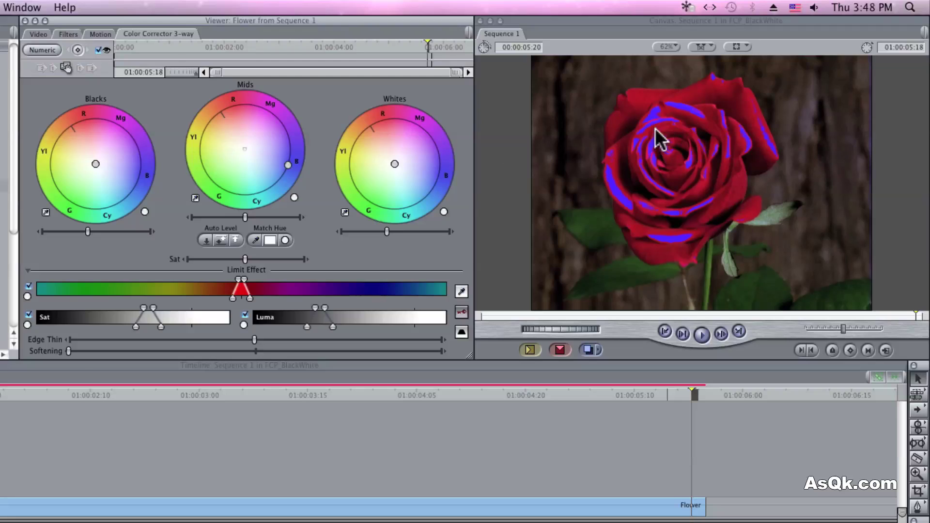
left_click(463, 314)
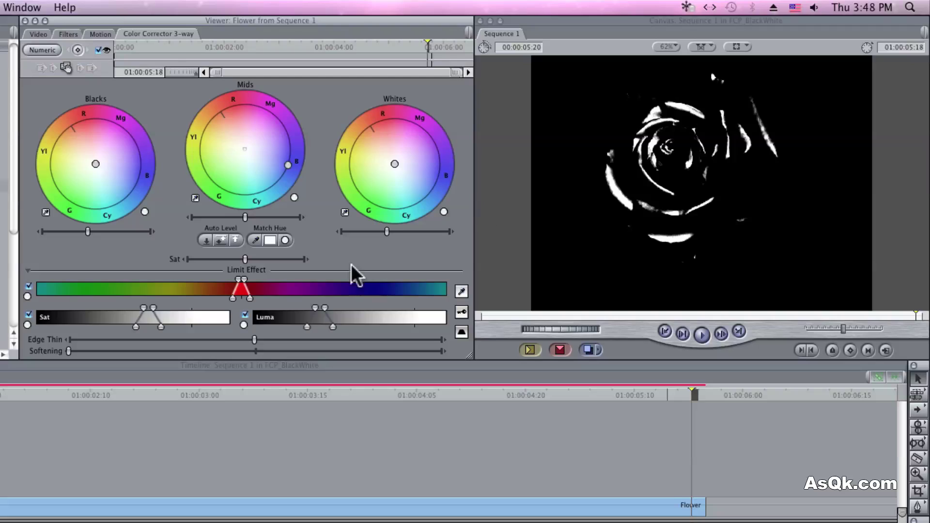
Widen the Limit Effect hue, saturation and luma ranges around the rose's reds.
left_click_drag(247, 289, 263, 286)
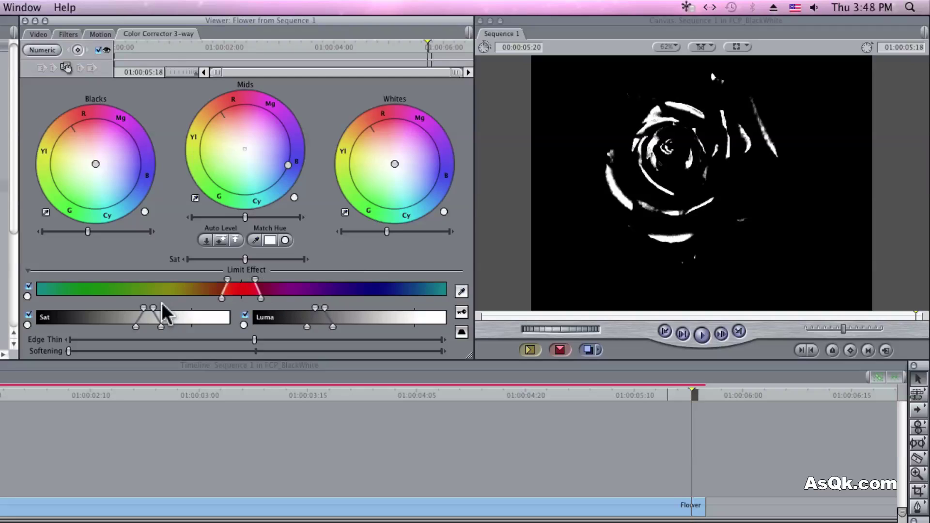
mouse_move(152, 306)
left_mouse_down()
mouse_move(171, 307)
mouse_move(88, 308)
left_mouse_up()
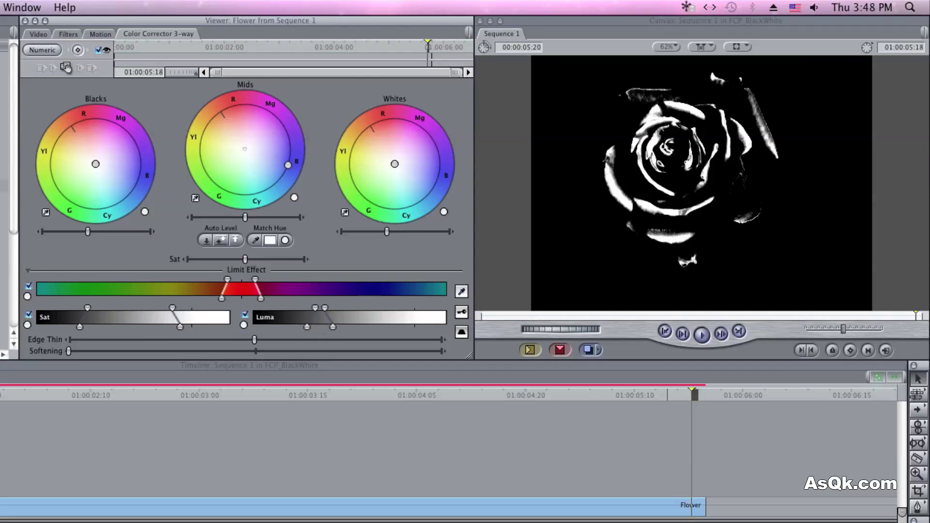
mouse_move(309, 310)
left_mouse_down()
mouse_move(289, 311)
mouse_move(350, 308)
left_mouse_up()
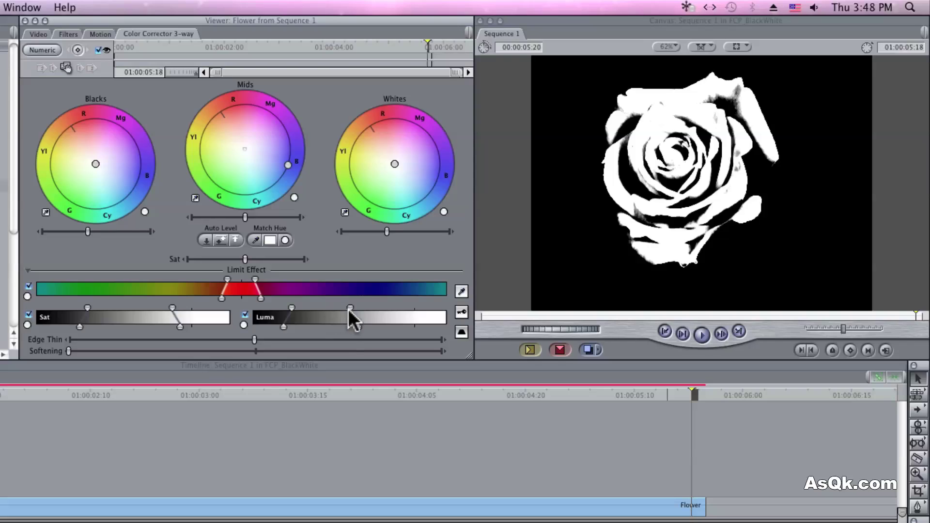
left_click_drag(350, 310, 276, 308)
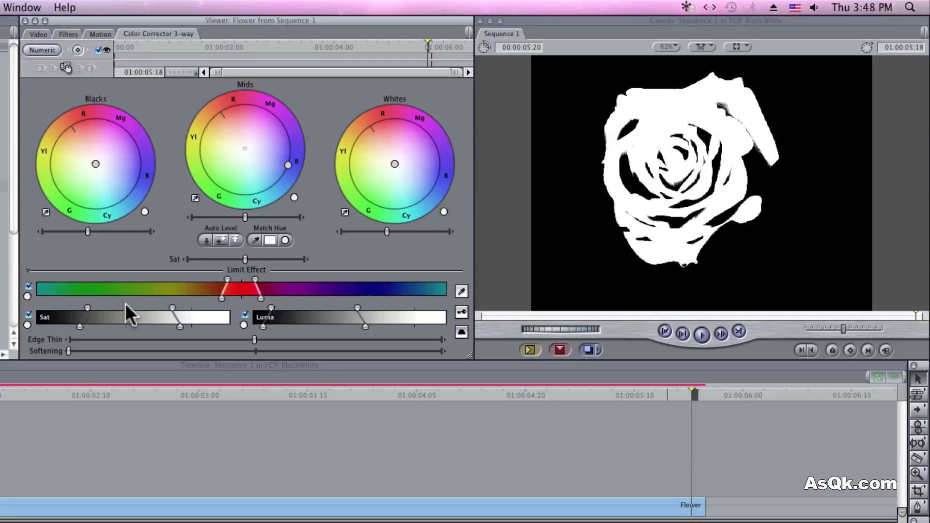
Fine-tune the hue and saturation handles until background specks drop out of the matte.
left_click_drag(88, 307, 65, 307)
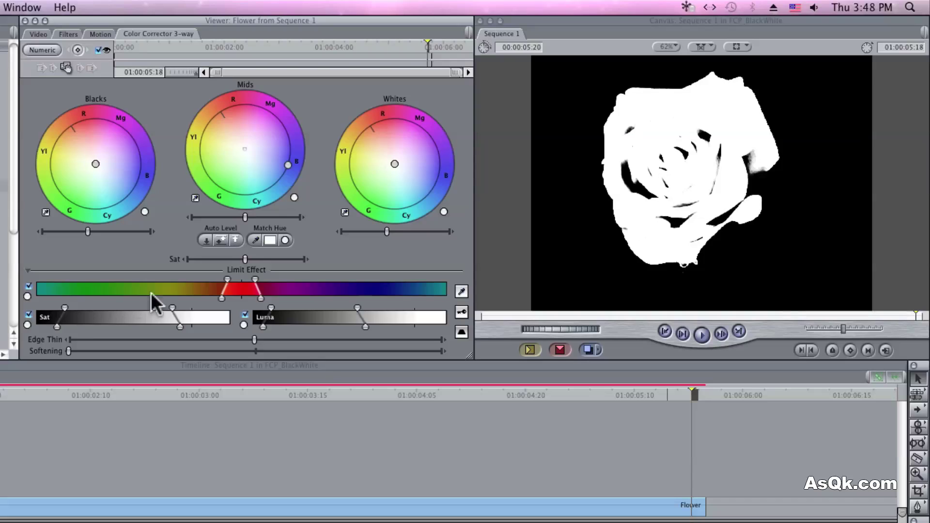
left_click_drag(226, 280, 219, 281)
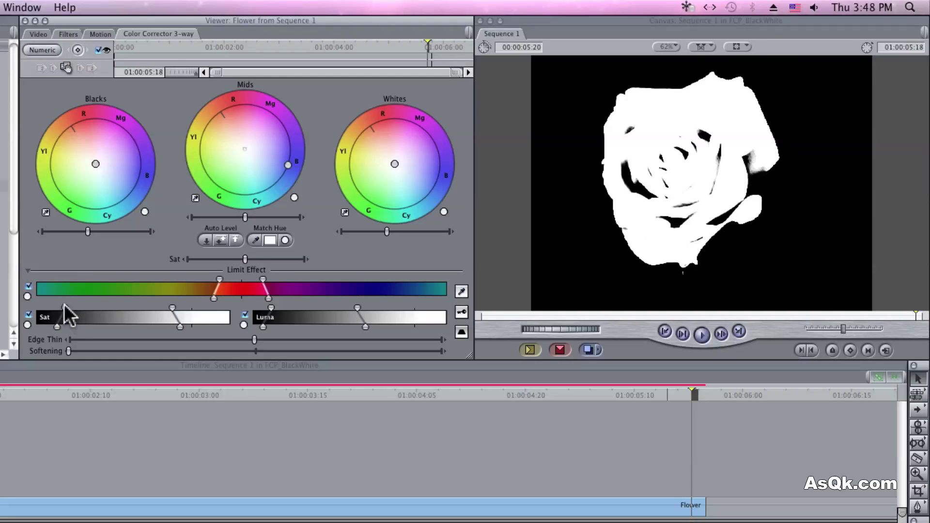
left_click_drag(64, 305, 37, 308)
left_click_drag(196, 308, 213, 308)
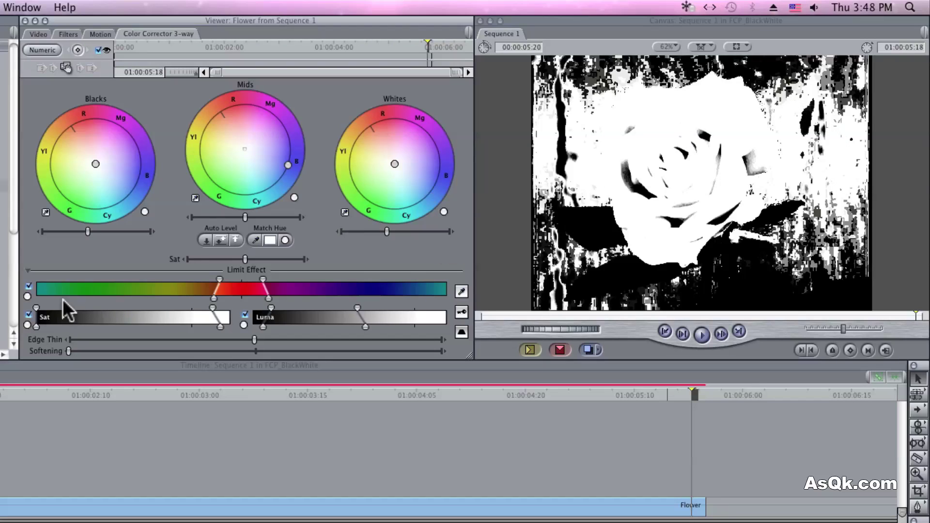
left_click_drag(36, 309, 59, 308)
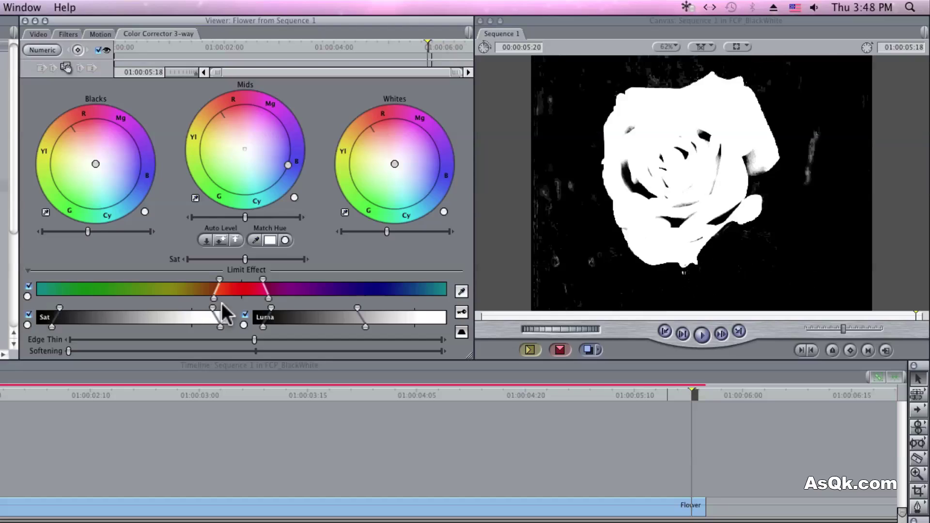
left_click_drag(212, 305, 187, 308)
left_click_drag(49, 308, 60, 308)
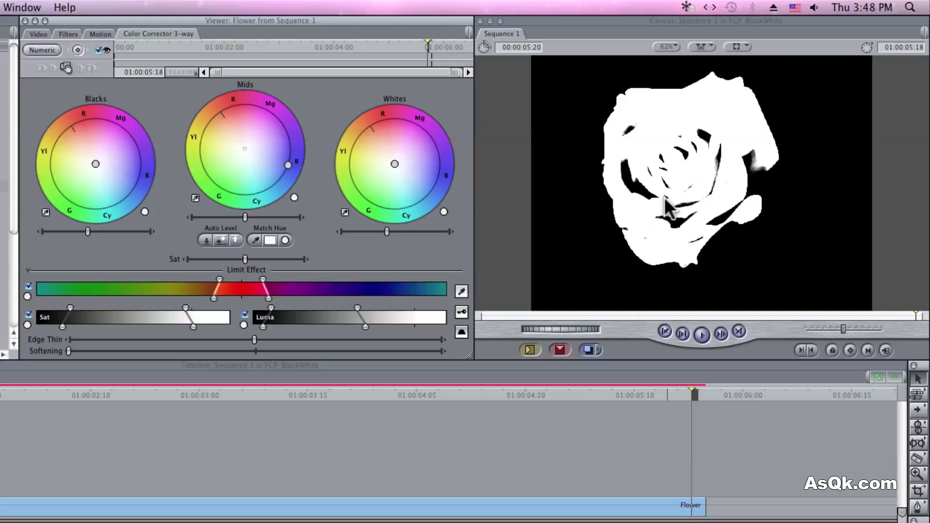
Show the final image, swing the Mids tint toward red and green, then reset it.
left_click(465, 313)
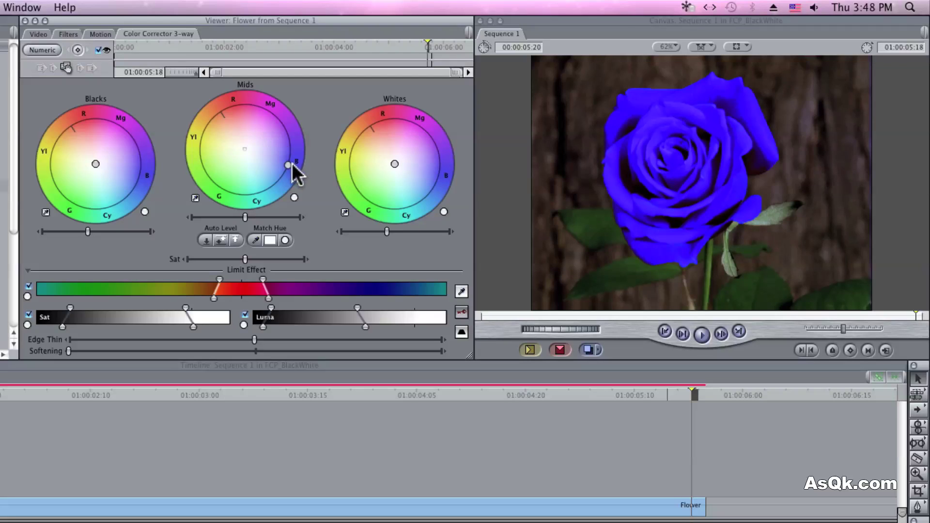
left_click_drag(288, 164, 217, 181)
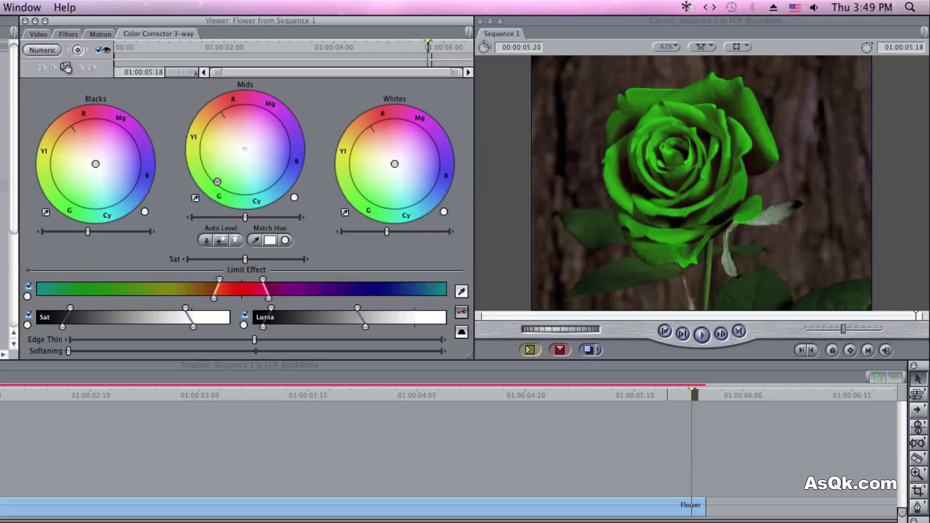
left_click_drag(217, 182, 280, 180)
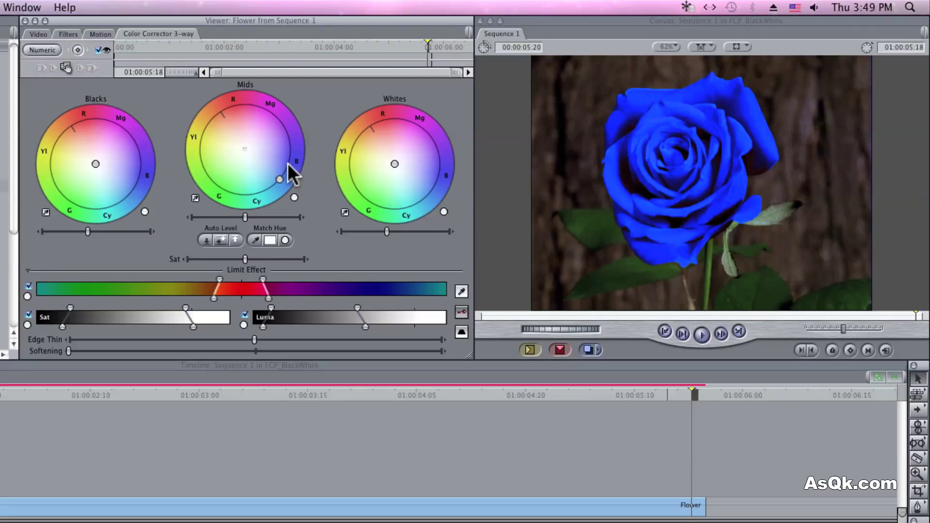
left_click(294, 196)
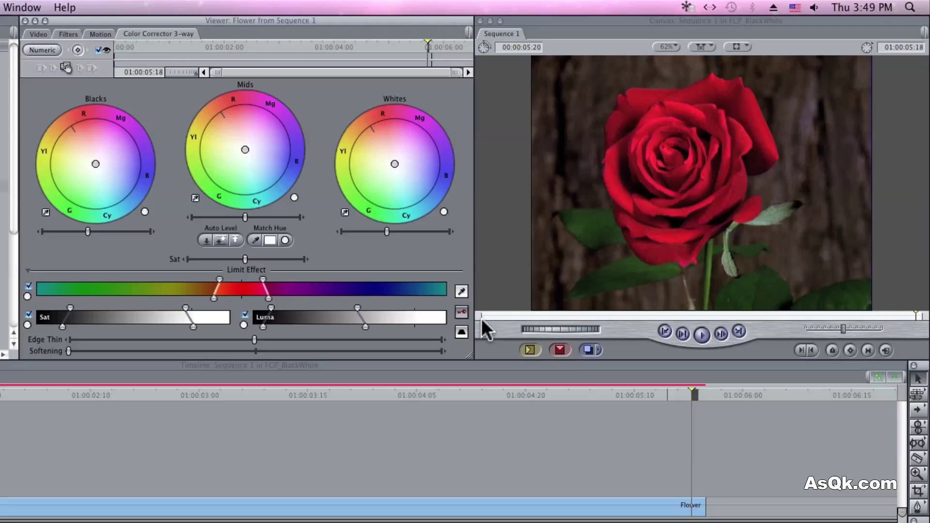
Invert the rose key in matte view so only the background is affected, then return to final view.
left_click(462, 312)
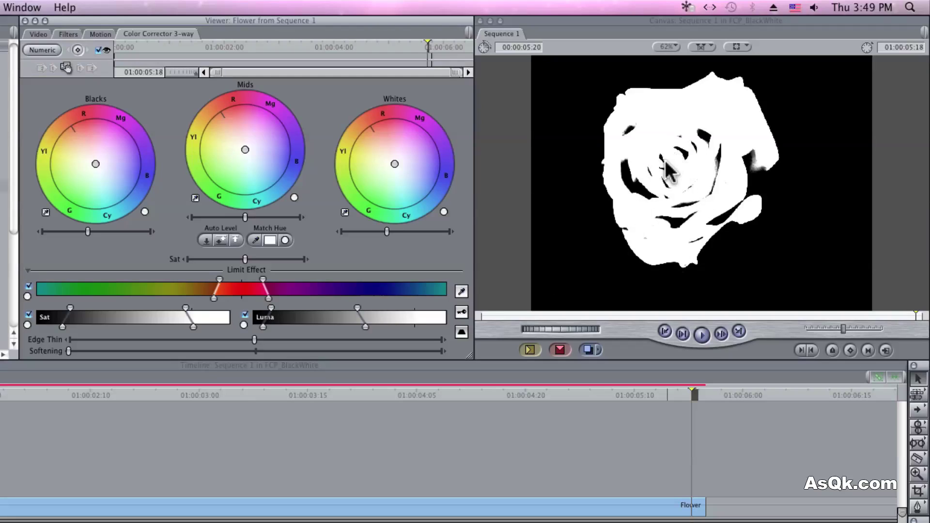
left_click(462, 332)
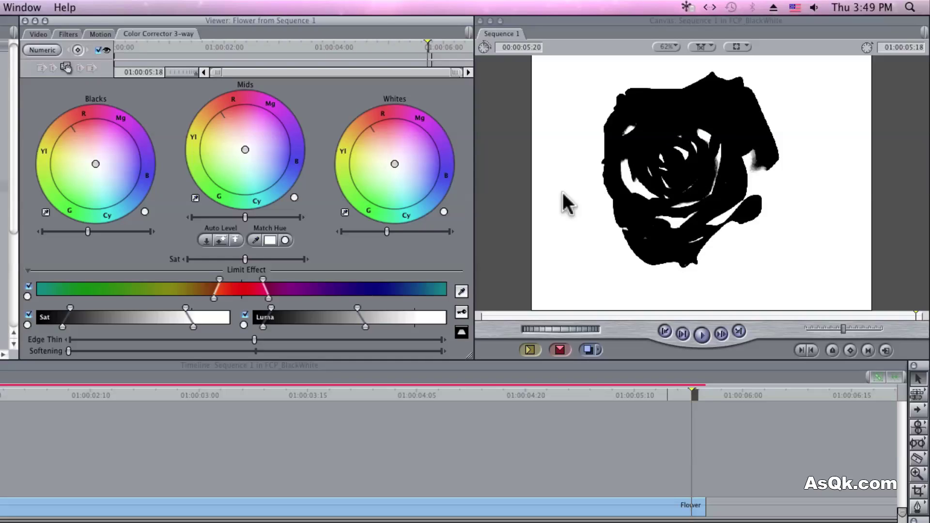
left_click(463, 311)
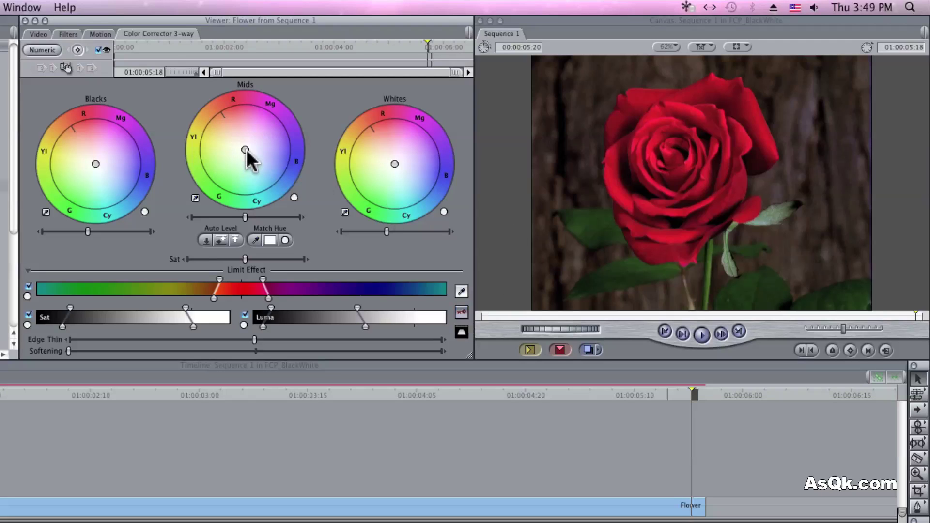
Test a blue Mids tint on the background, then reset the midtone balance to neutral.
mouse_move(245, 150)
left_mouse_down()
mouse_move(207, 137)
mouse_move(288, 164)
left_mouse_up()
left_click(294, 195)
left_click(618, 439)
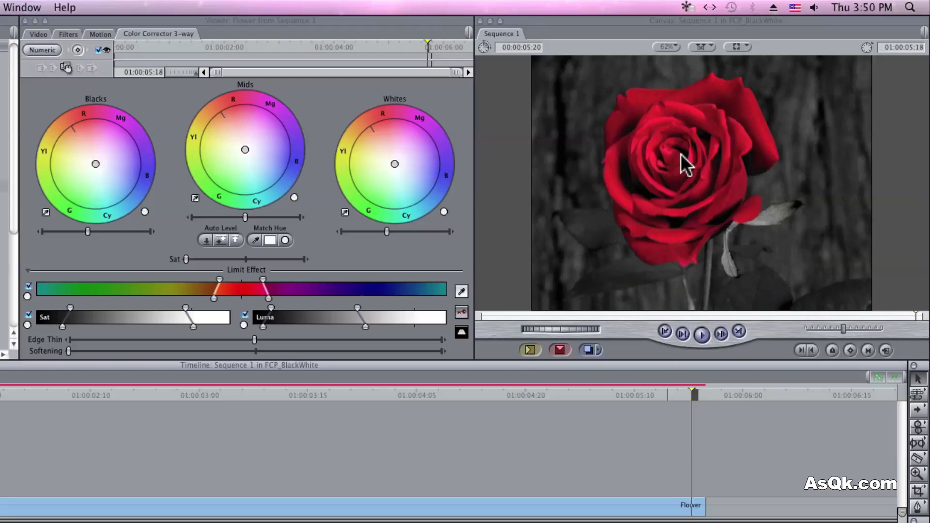
Render the rose clip from its start with Cmd+R and play it through to the end.
left_click_drag(698, 398, 669, 393)
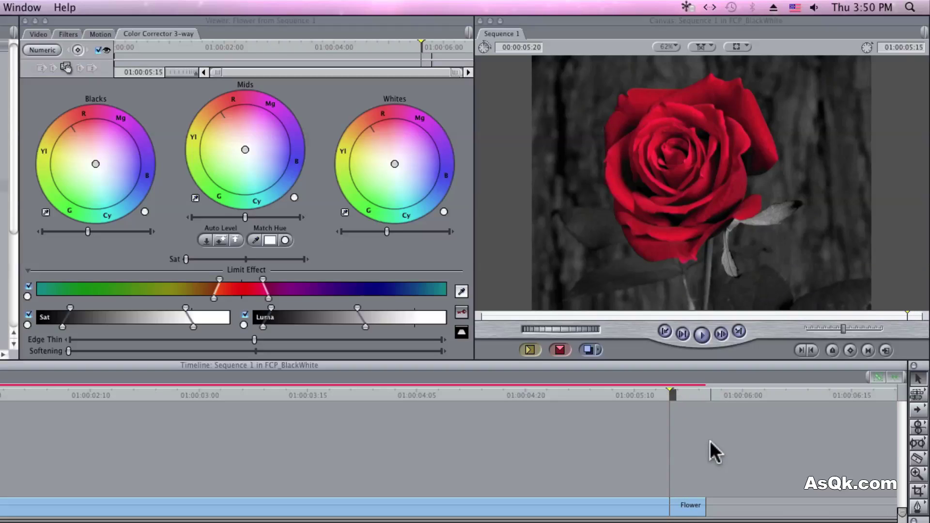
key("Down")
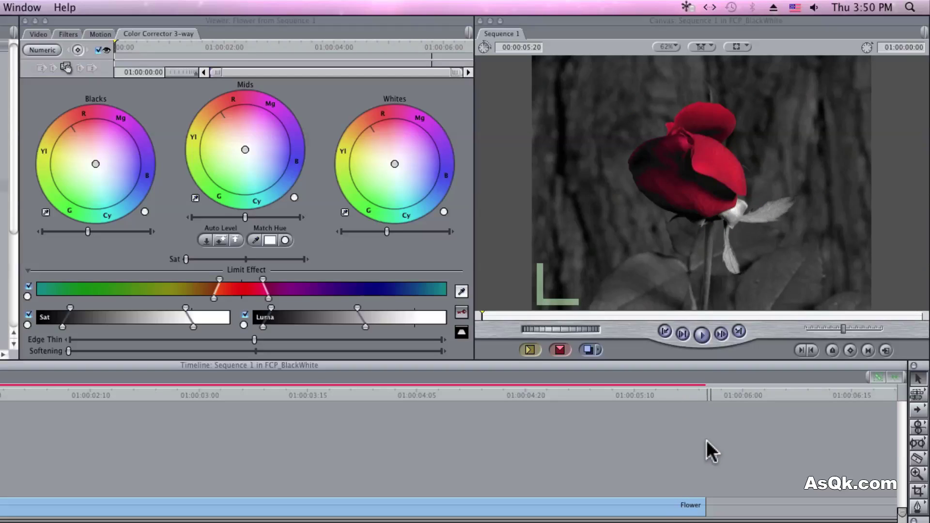
key("super+r")
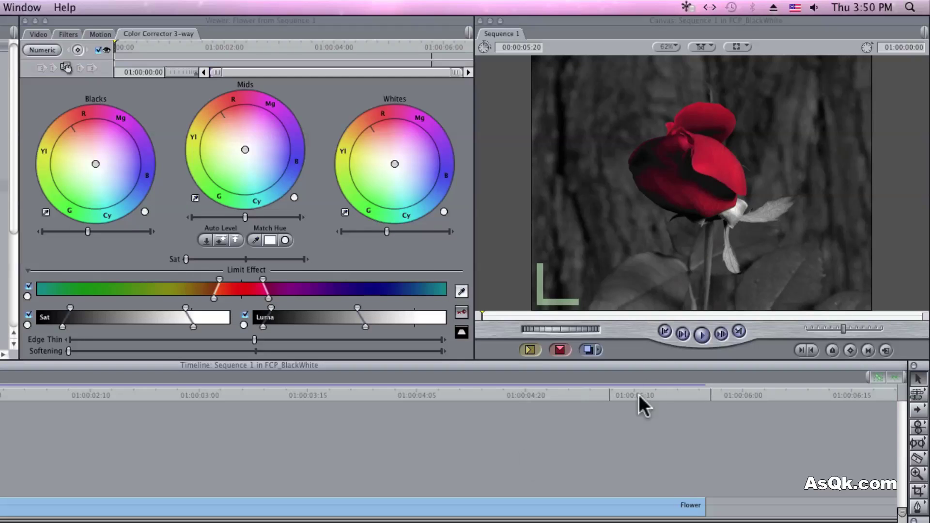
left_click(701, 334)
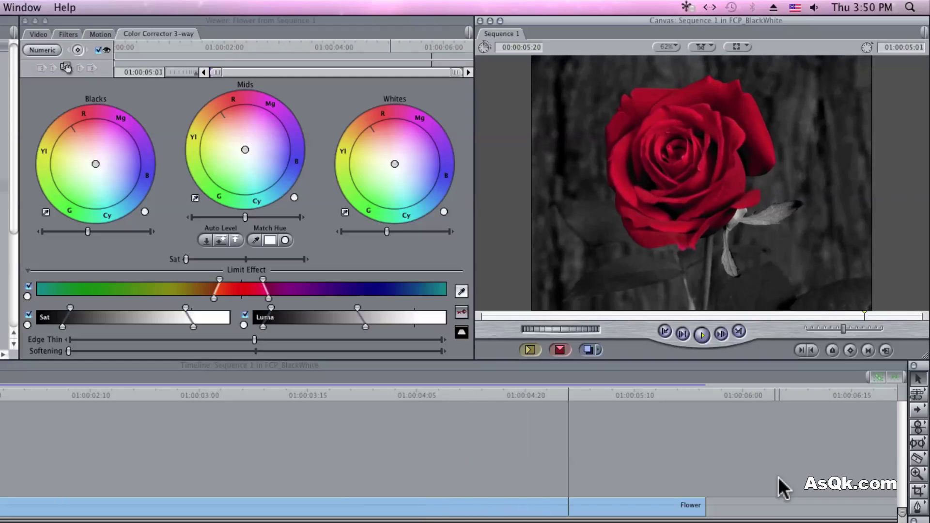
left_click(741, 466)
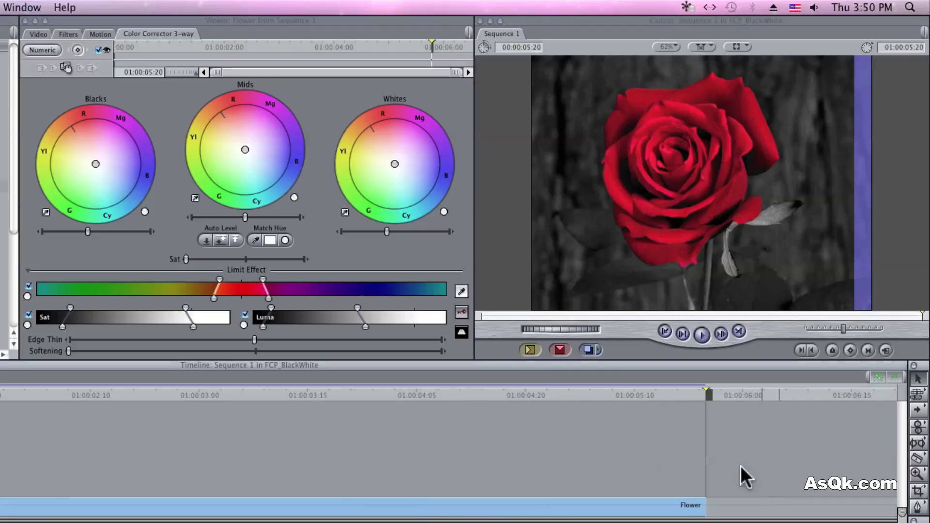